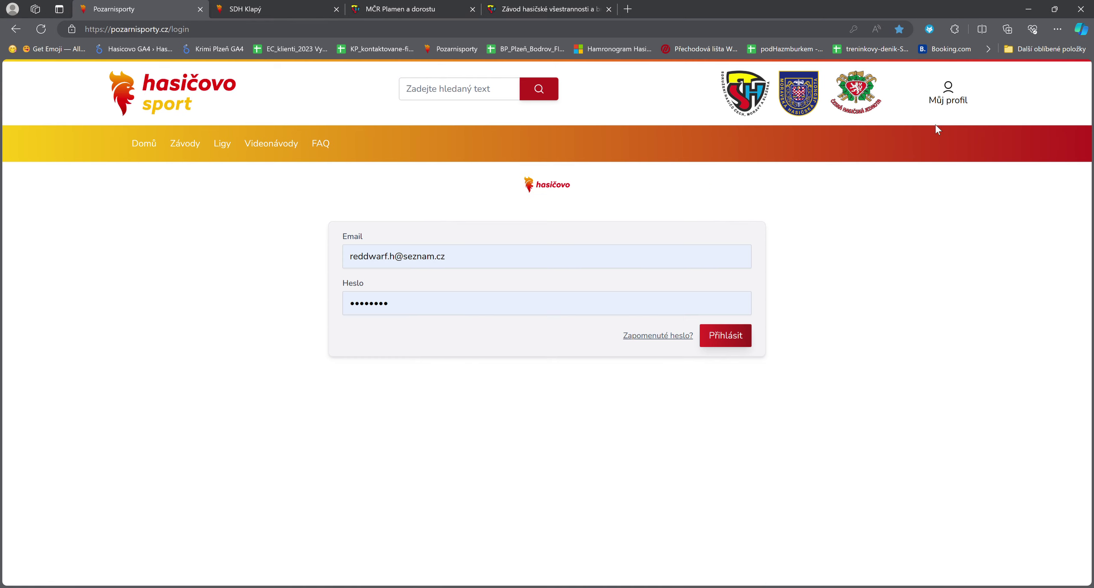
- Sign in with the filled-in credentials and open the race creation page (Editovat závody)
left_click(717, 338)
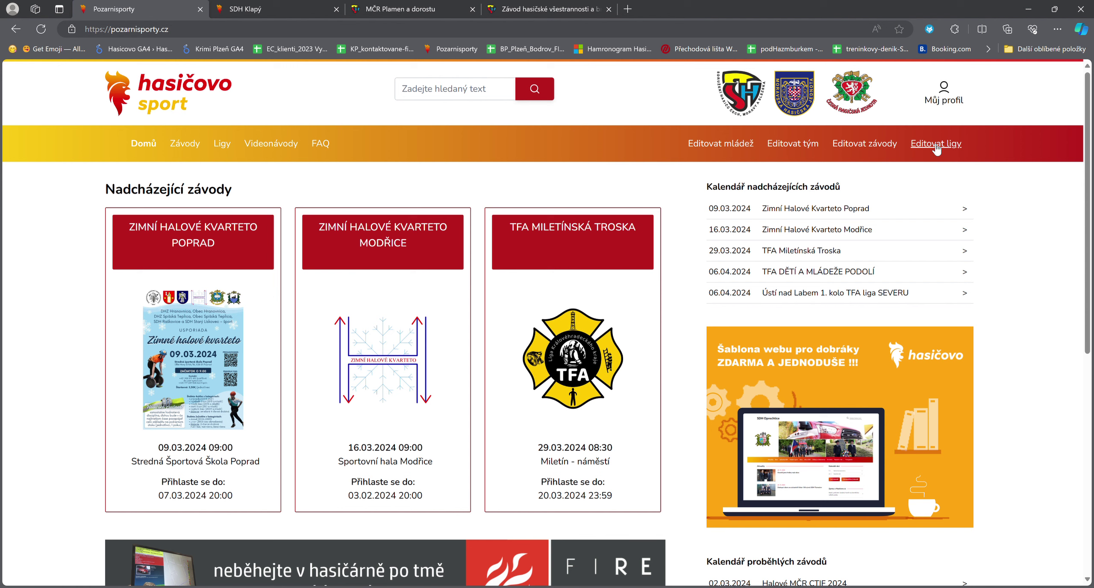
left_click(872, 148)
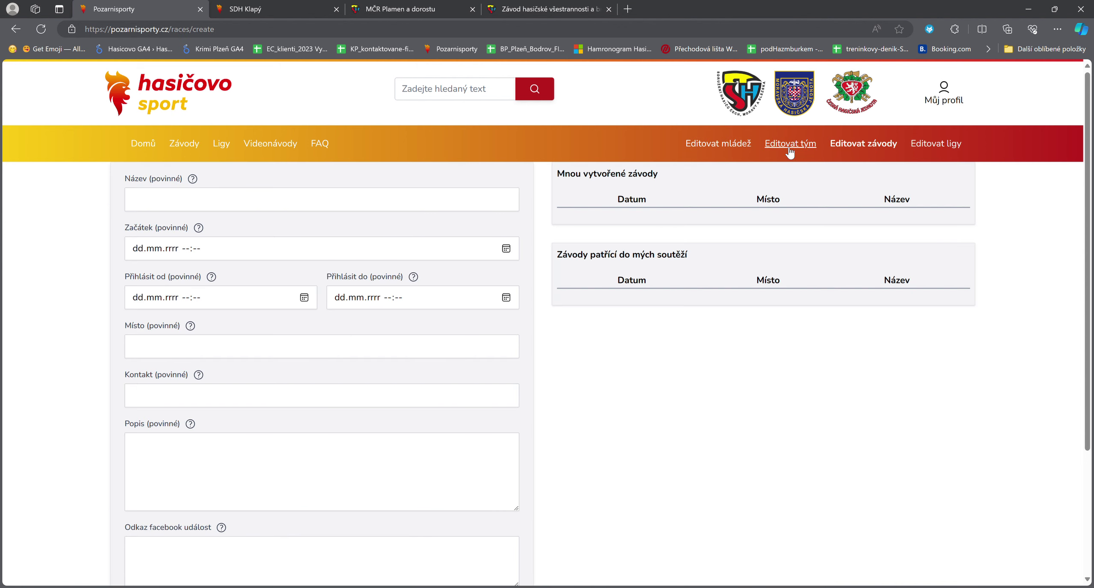
- Name the race "závod" and set its start to 06.03.2024 09:00
left_click(289, 207)
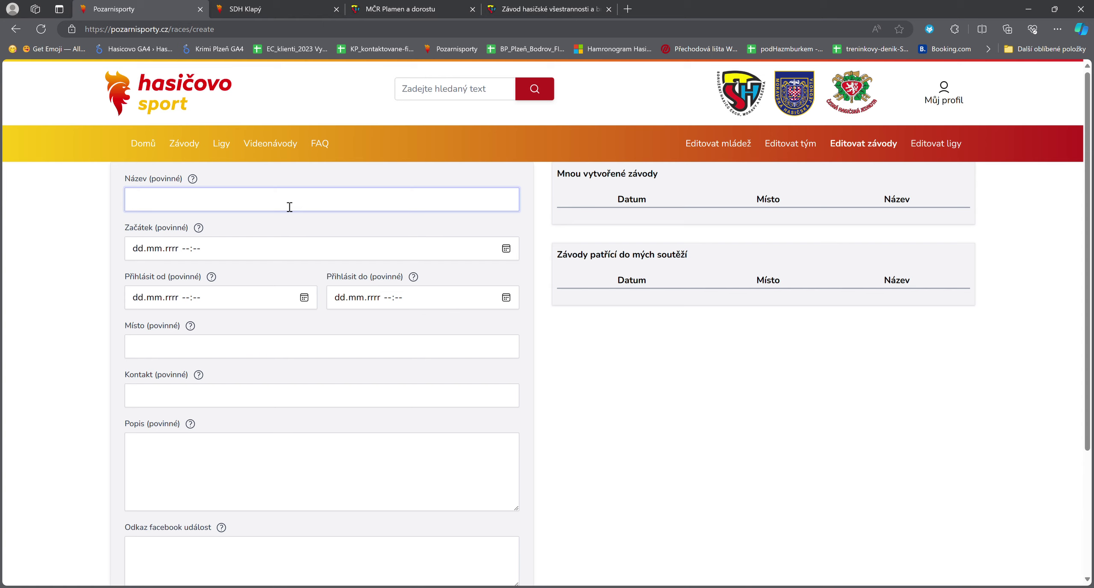
type("závod")
left_click(195, 181)
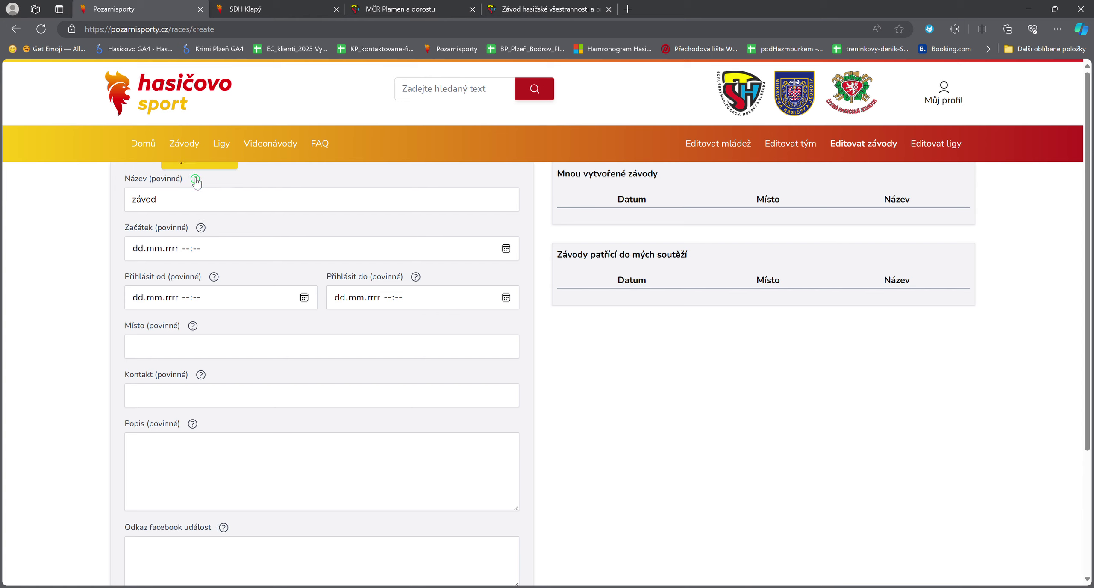
left_click(140, 248)
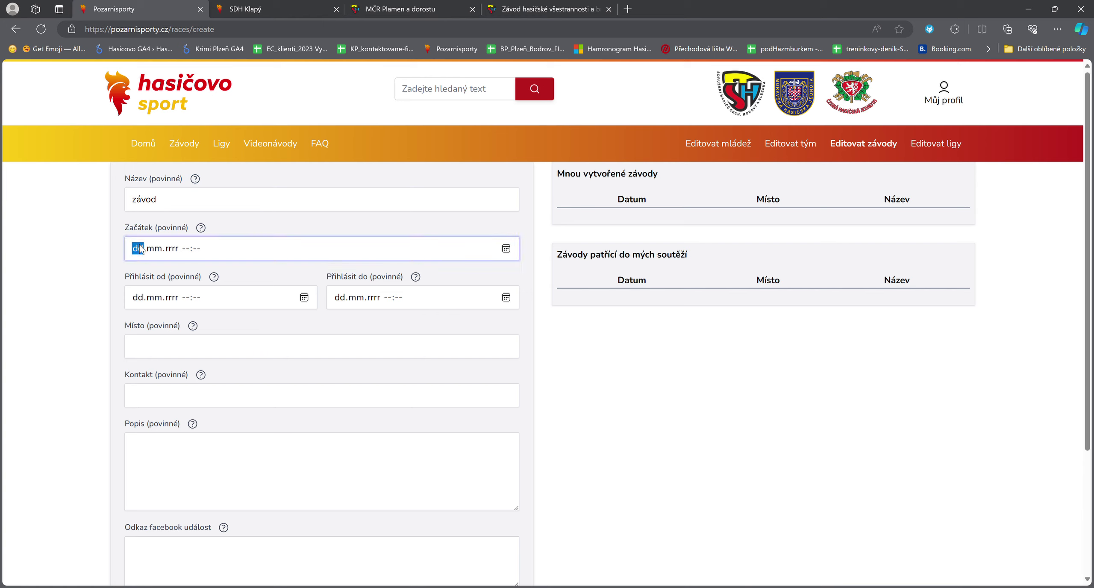
type("06.03.2024 09:00")
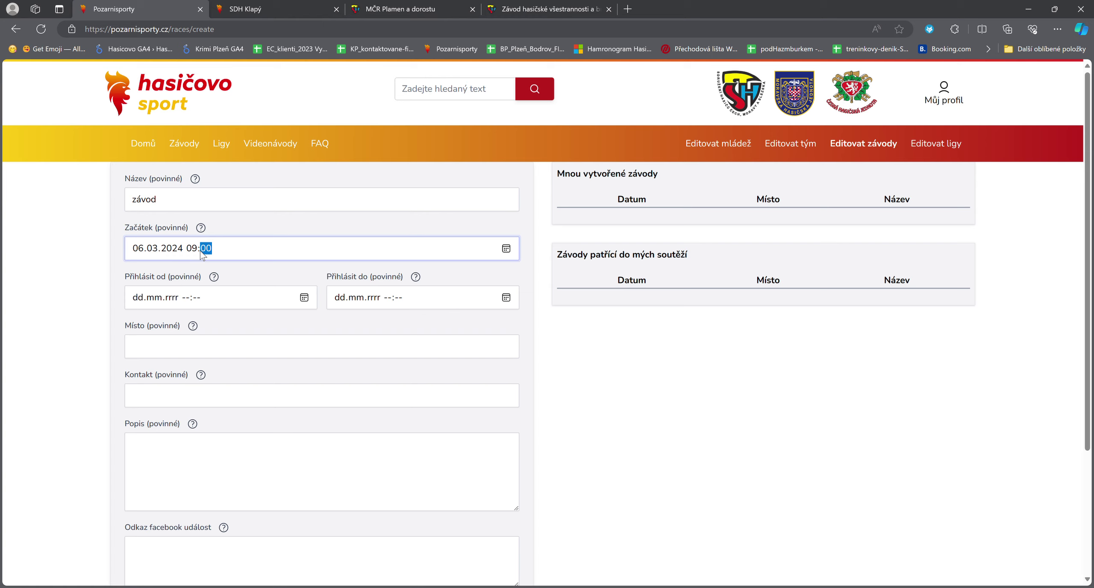
- Enter 06.03. as the day and month of the registration opening, and change the race's start day to 15
left_click(136, 299)
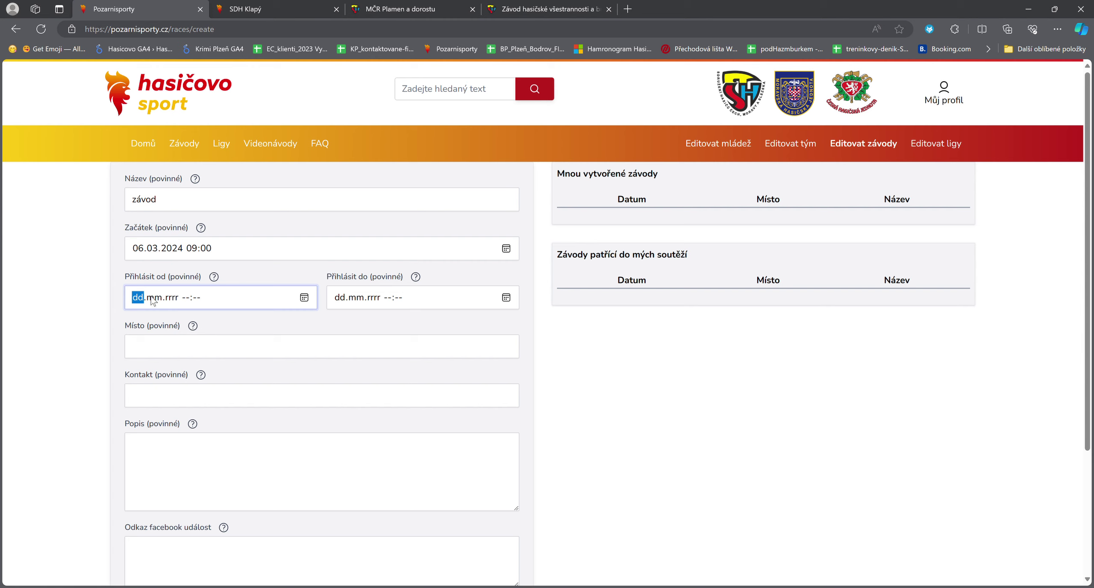
type("0606")
type("03.rrrr --:--")
left_click(137, 249)
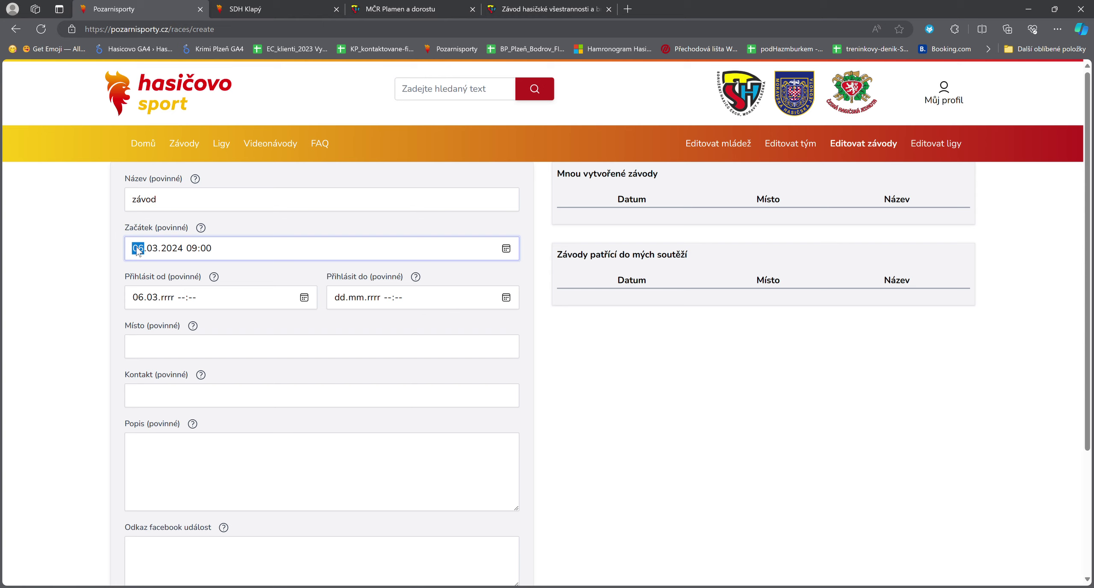
type("15")
- Set the registration opening (Přihlásit od) to 06.03.2024 09:00
left_click(137, 298)
type("06.03.")
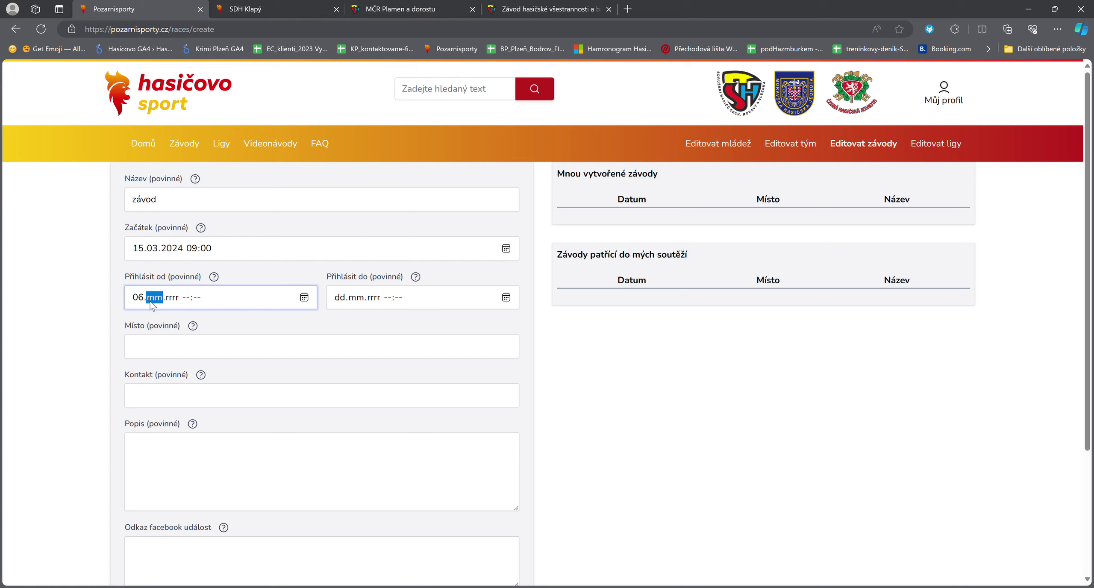
type("2024")
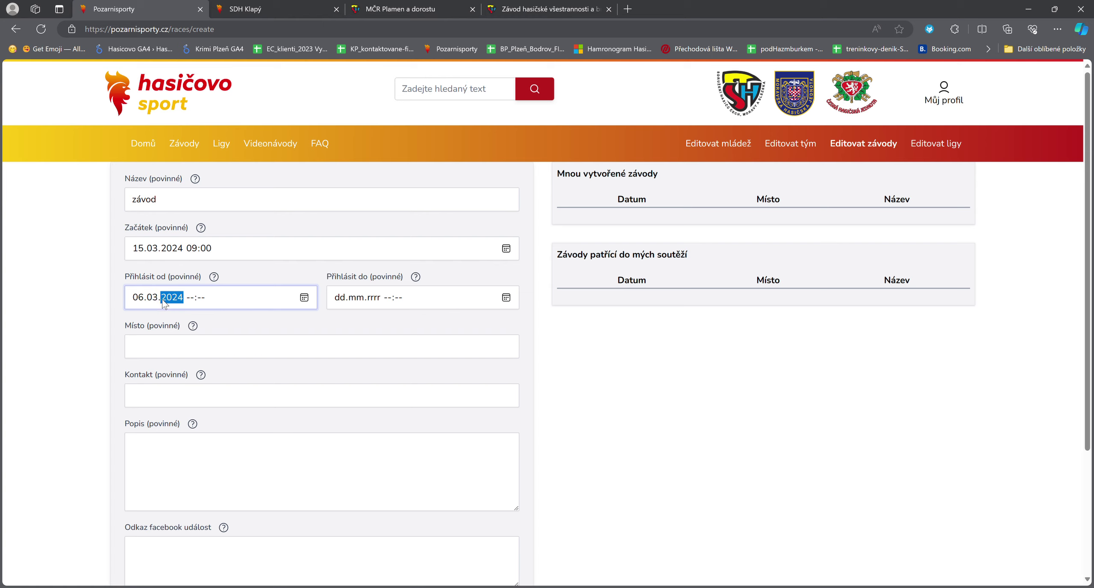
key("Tab")
type("0900")
- Set the registration deadline (Přihlásit do) to 13.03.2024 00:00
left_click(328, 302)
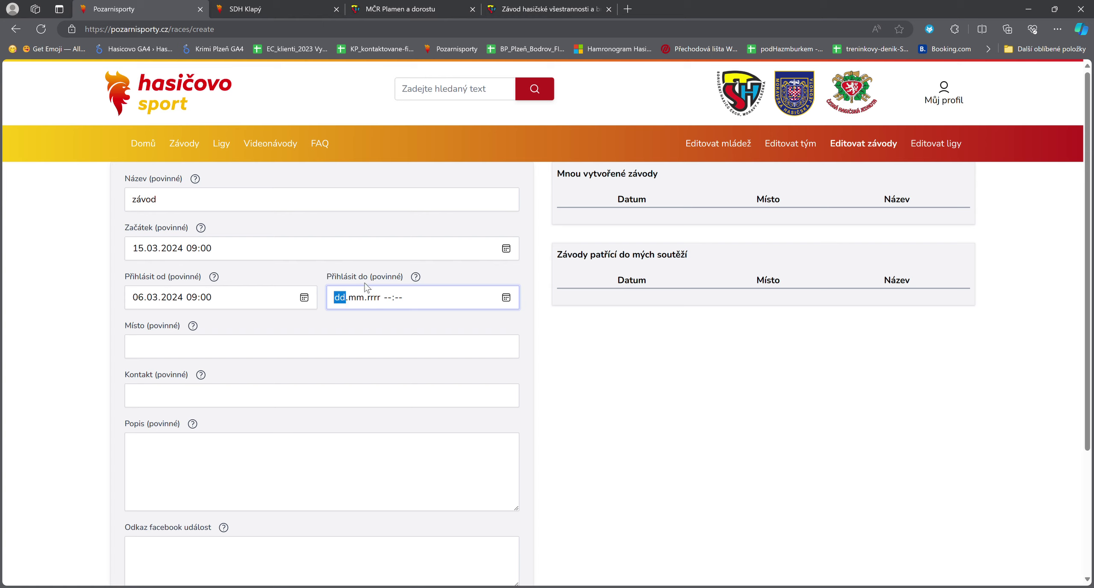
type("13.")
type("03.0020")
left_click(394, 298)
type("00:00")
- Set the race location to Velké Popovice, fill in the contact number, and enter "..." as the description
left_click(221, 353)
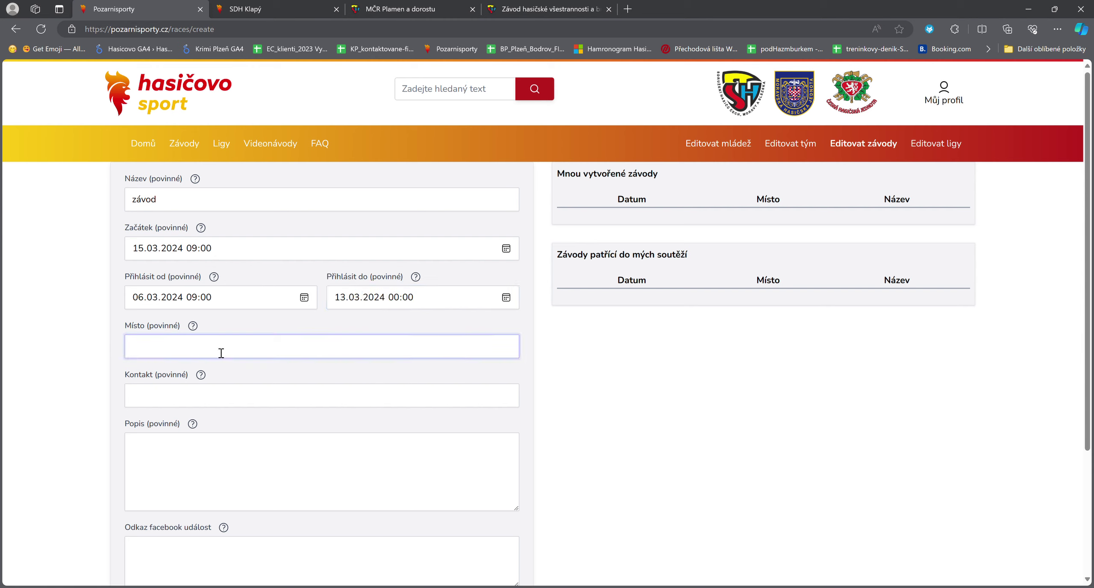
left_click(156, 396)
left_click(218, 401)
type("777")
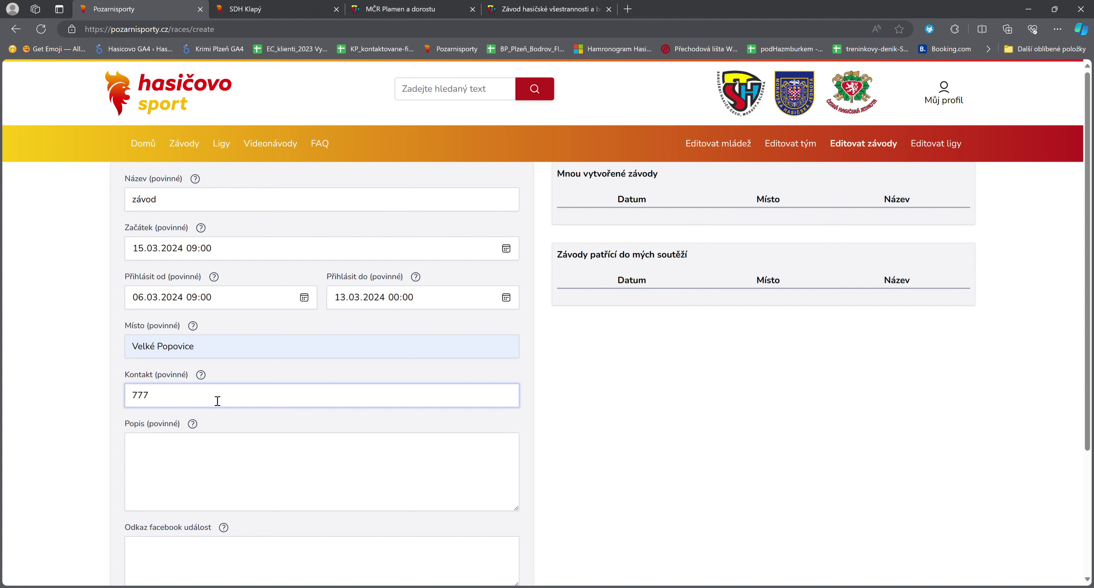
scroll(208, 449, "down", 3)
left_click(225, 322)
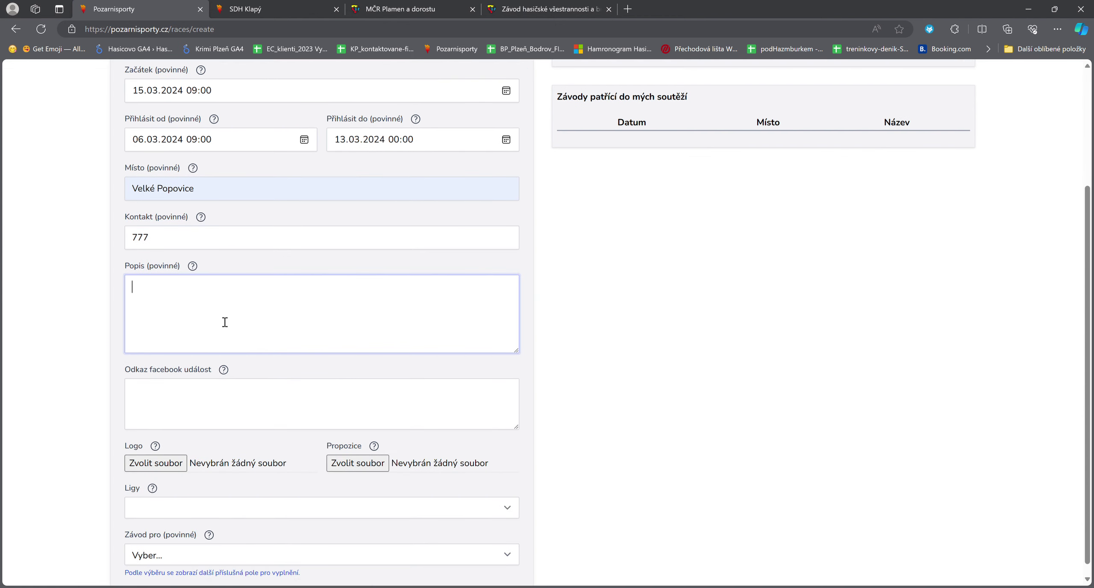
type("...")
left_click(188, 394)
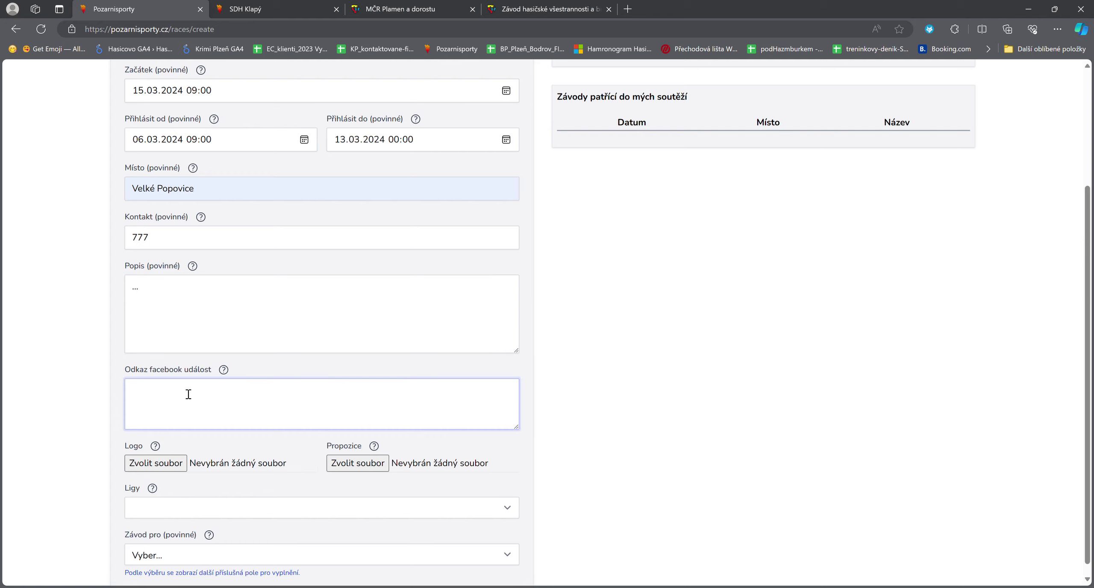
scroll(188, 394, "down", 1)
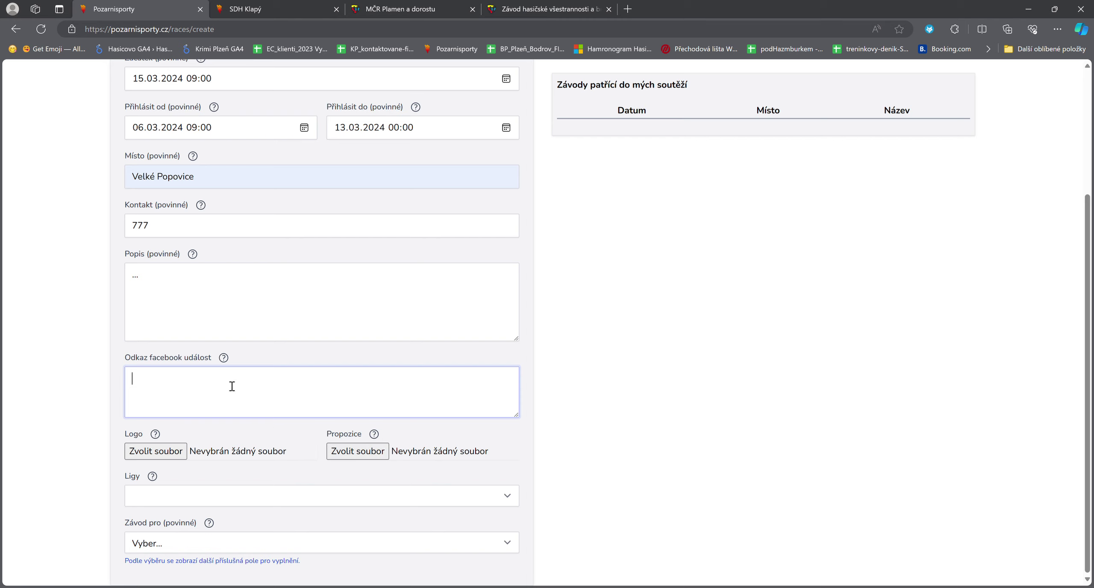
left_click(231, 502)
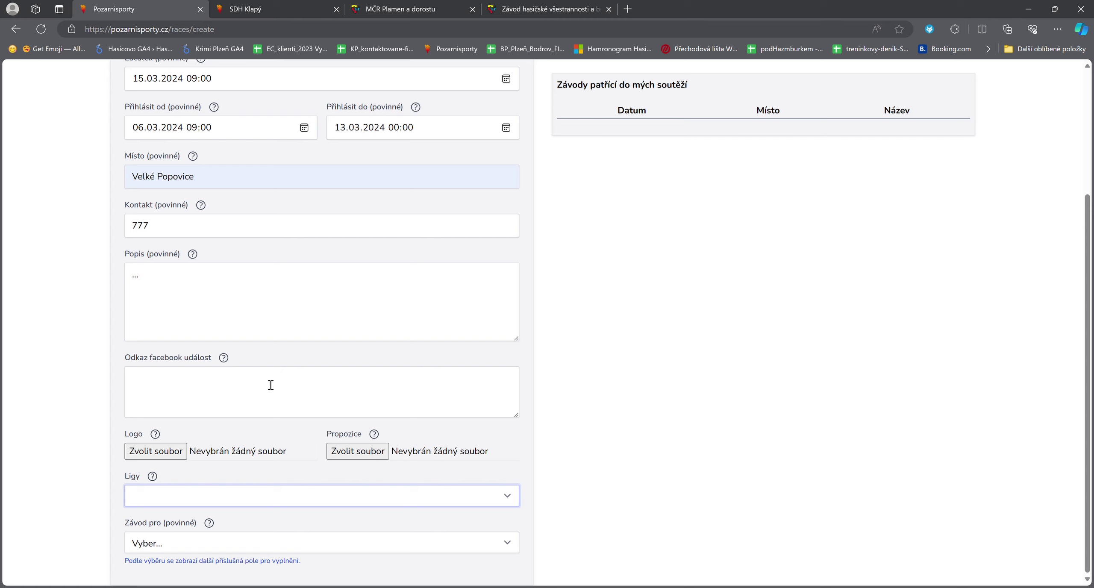
- Set the race to be for individuals (Jednotlivce) and look through the additional fields for that choice
left_click(165, 546)
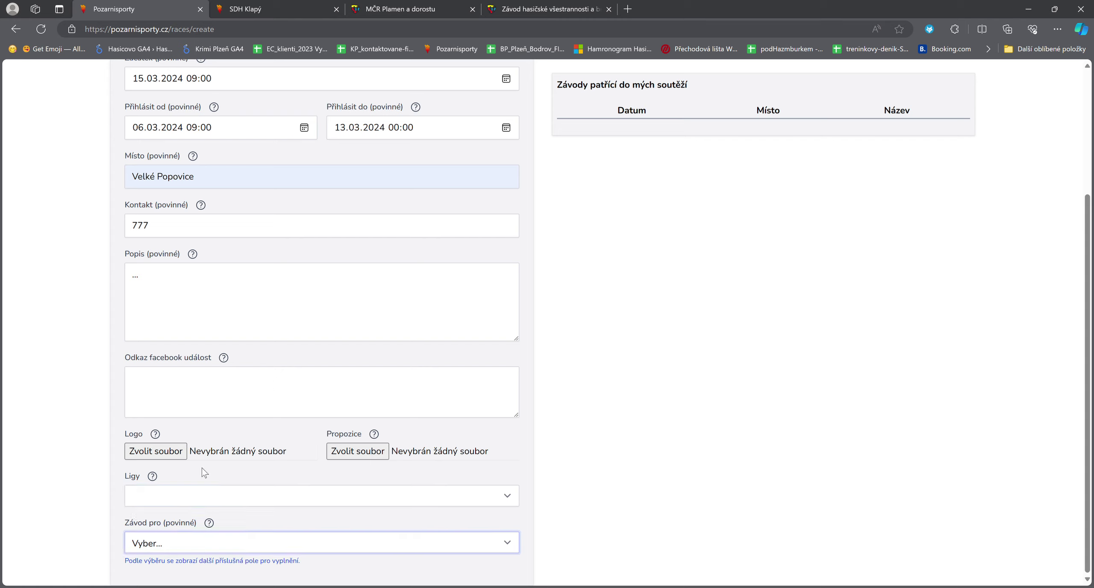
key("Down")
scroll(188, 512, "down", 7)
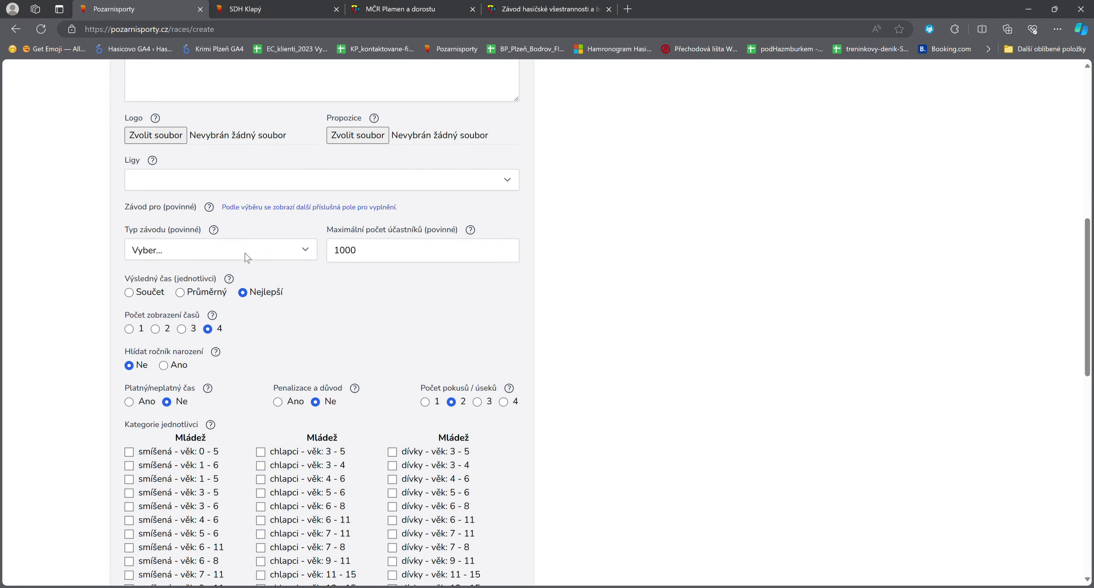
scroll(184, 238, "down", 7)
scroll(275, 389, "up", 5)
- Switch Závod pro between Týmy and Jednotlivce to compare their fields, ending on Jednotlivce
left_click(230, 151)
left_click(209, 192)
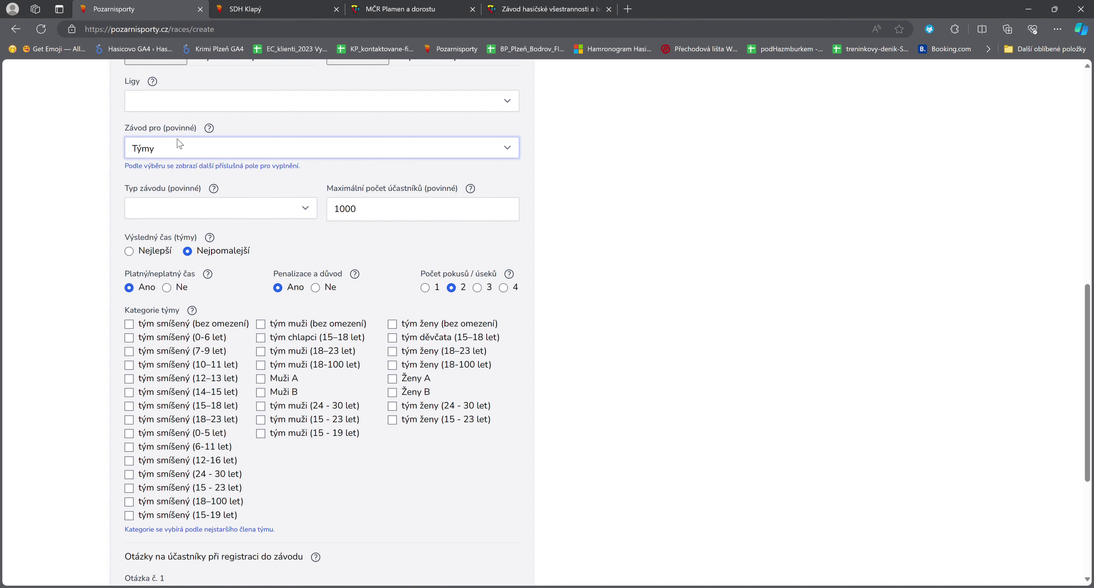
key("Up")
key("Down")
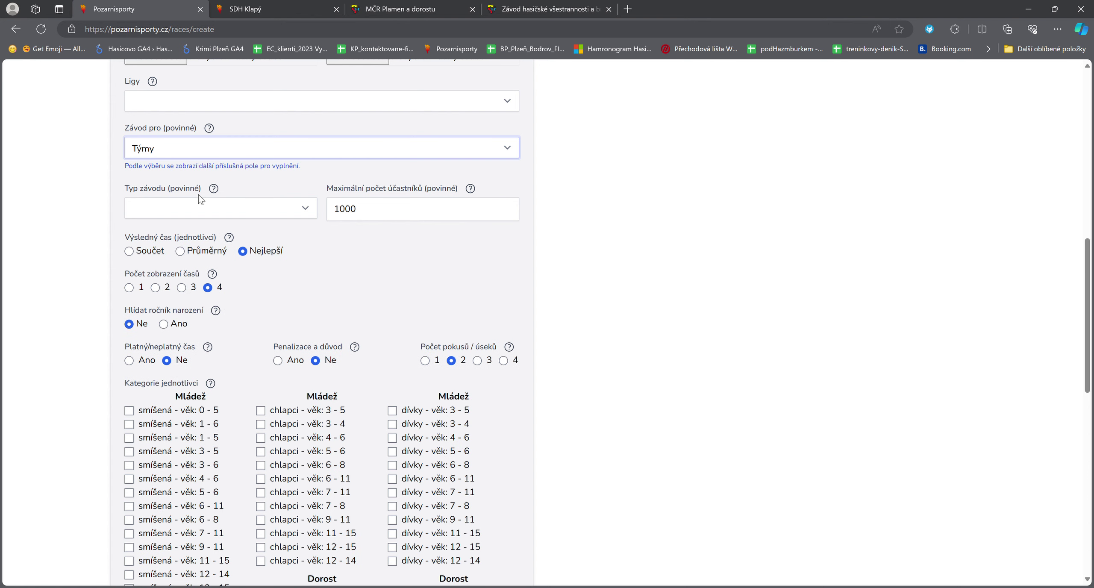
key("Up")
key("Down")
key("Tab")
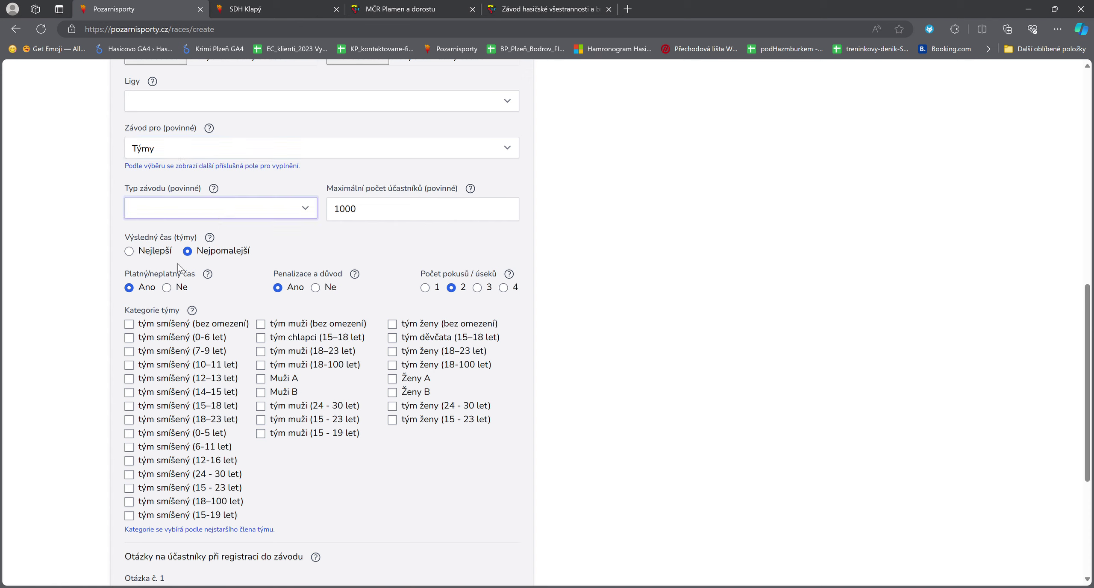
key("shift+Tab")
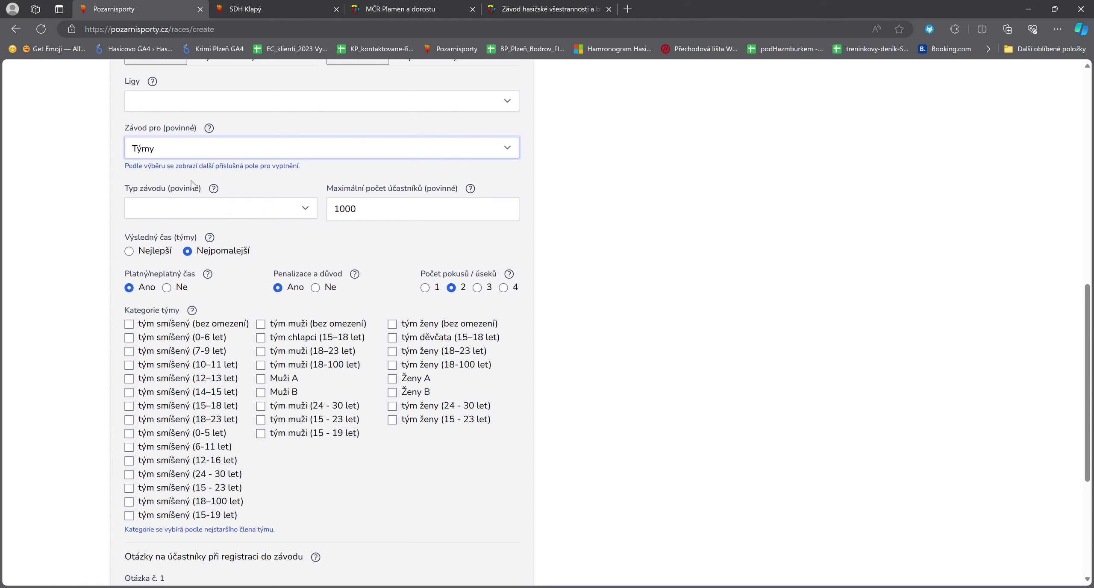
key("Up")
- Set the race type to TFA and choose Nejlepší as the resulting time for individuals
key("Tab")
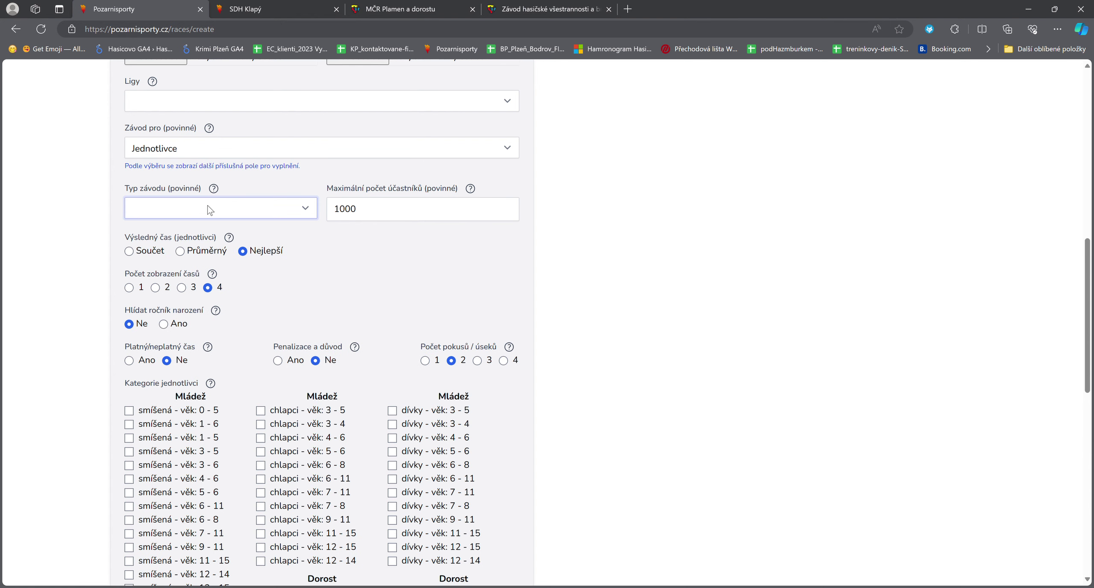
key("Down")
left_click(129, 251)
left_click(180, 252)
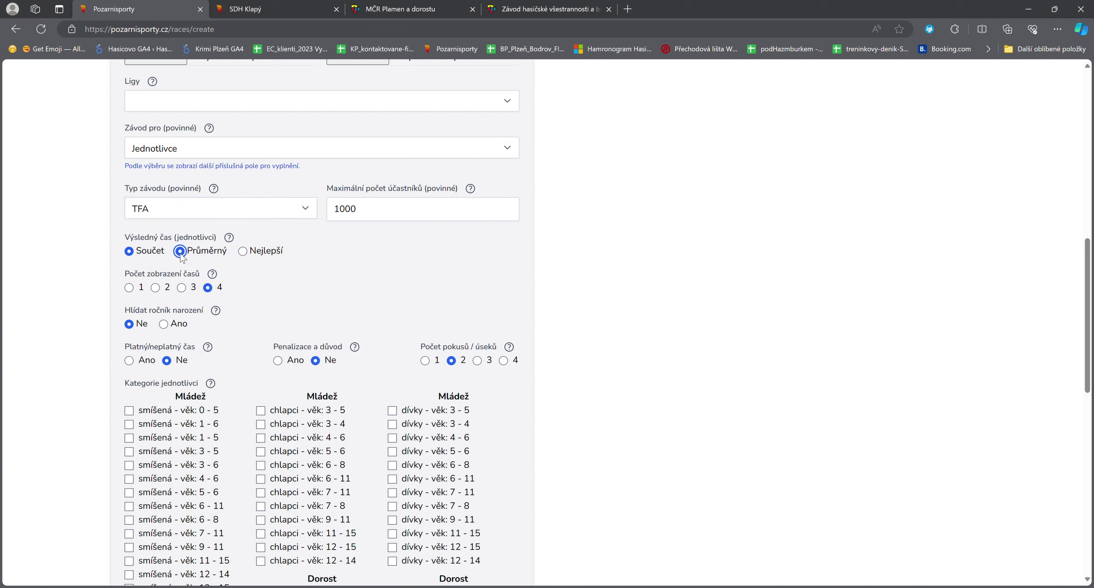
left_click(261, 253)
- Set birth-year checking to Ne, and both Platný/neplatný čas and Penalizace a důvod to Ano
scroll(206, 322, "up", 1)
scroll(206, 322, "down", 1)
left_click(129, 324)
left_click(130, 363)
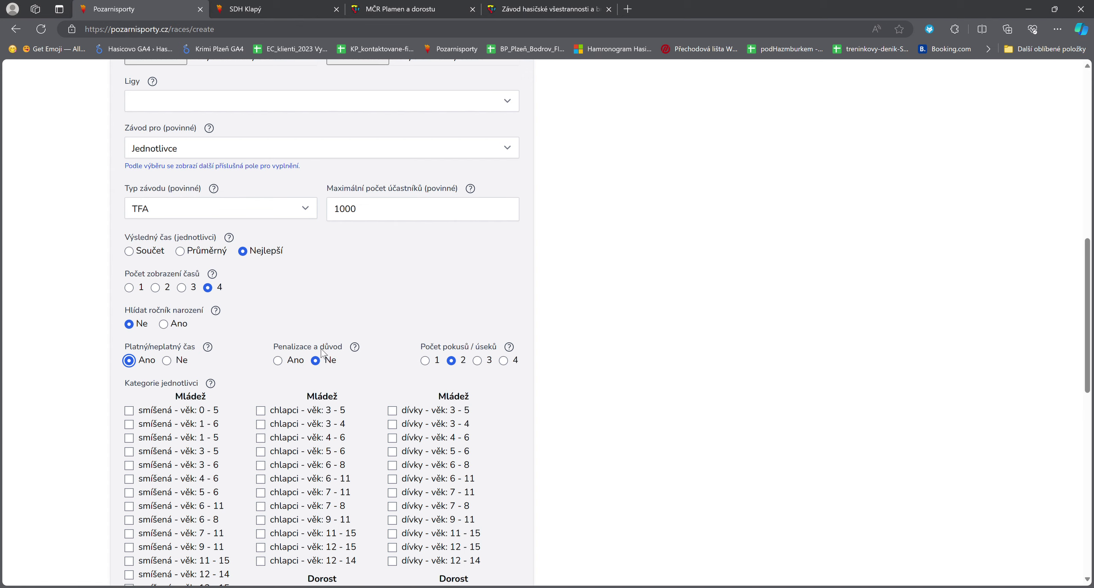
left_click(278, 361)
left_click(316, 361)
left_click(279, 362)
- Set the number of attempts or sections (Počet pokusů / úseků) to 3
left_click(477, 361)
left_click(504, 361)
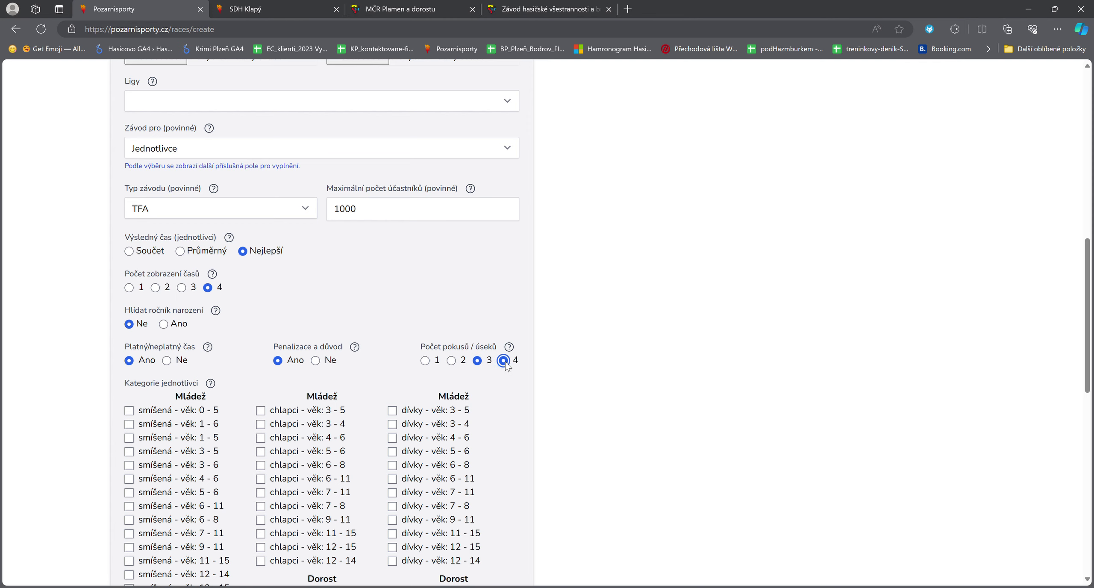
left_click(452, 362)
left_click(478, 361)
- Review the individual age categories for Mládež, Dorost and Dospělí and the participant question fields
scroll(449, 341, "down", 8)
scroll(398, 297, "up", 4)
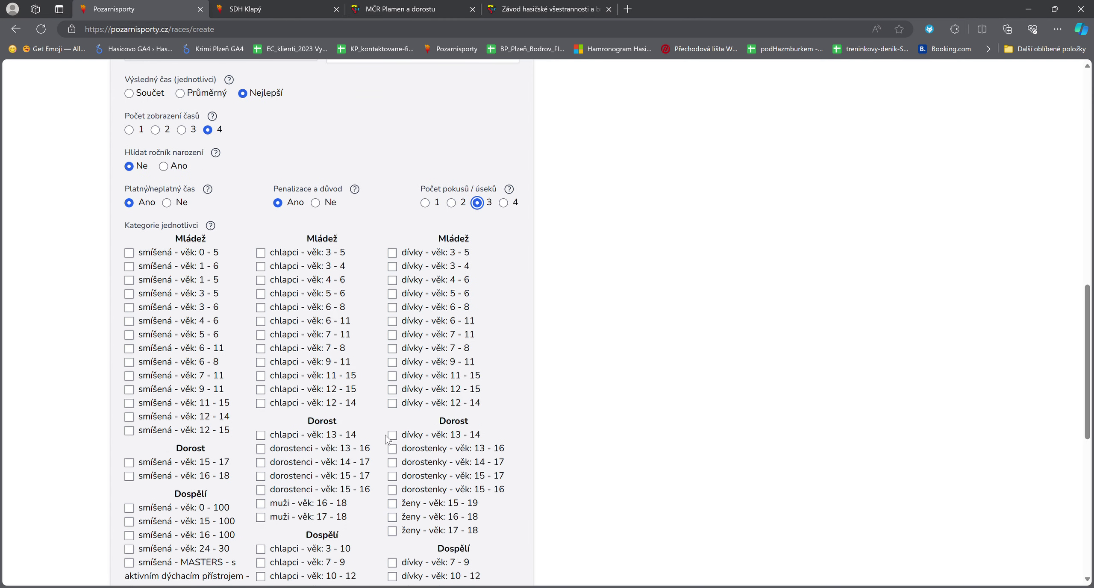
scroll(214, 255, "down", 5)
scroll(252, 291, "down", 4)
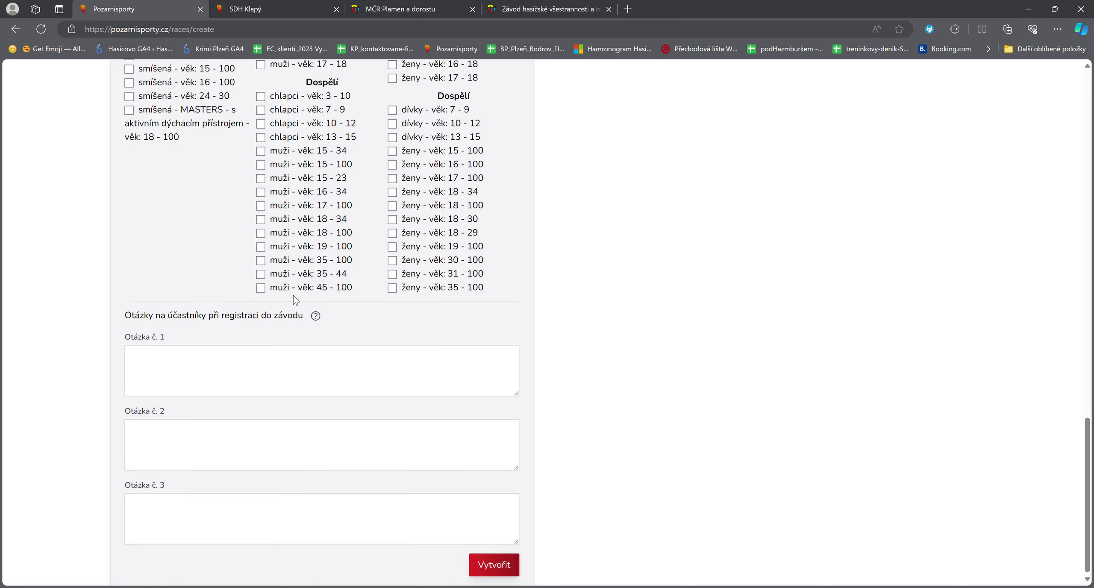
scroll(208, 216, "up", 10)
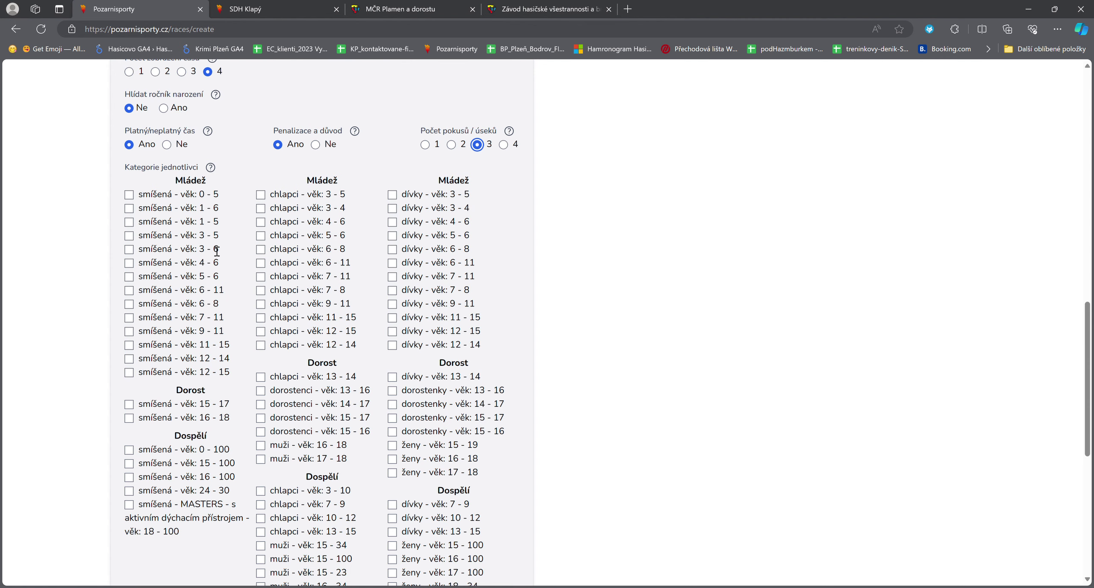
scroll(433, 346, "down", 5)
scroll(432, 346, "down", 4)
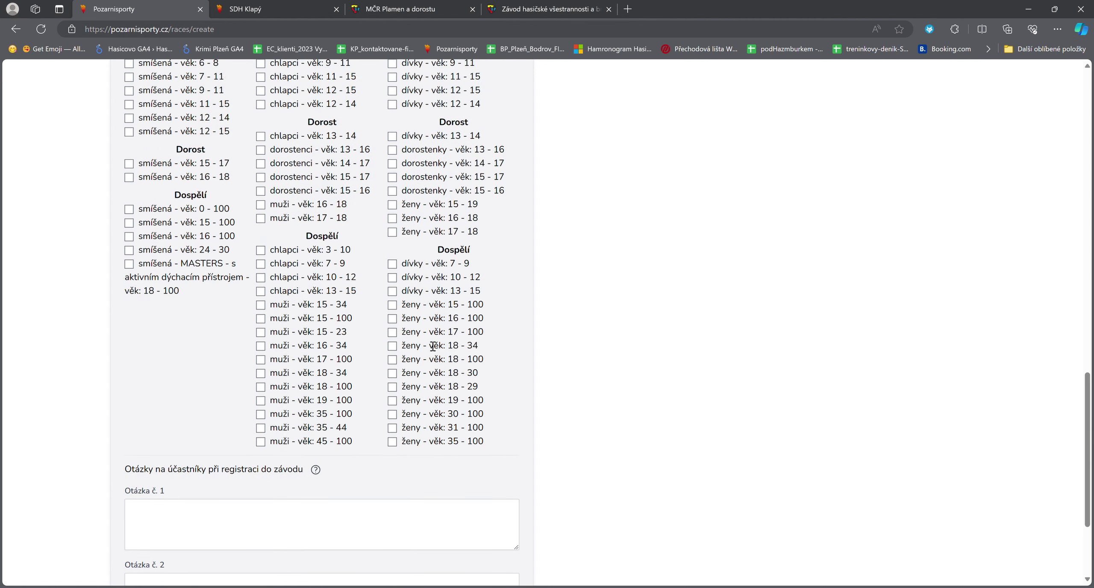
- Try out the participant registration questions with "Jakou máte velikost trička?" and clear the entered text
left_click(237, 357)
left_click(217, 437)
left_click(217, 508)
left_click(226, 391)
left_click(222, 441)
left_click(220, 508)
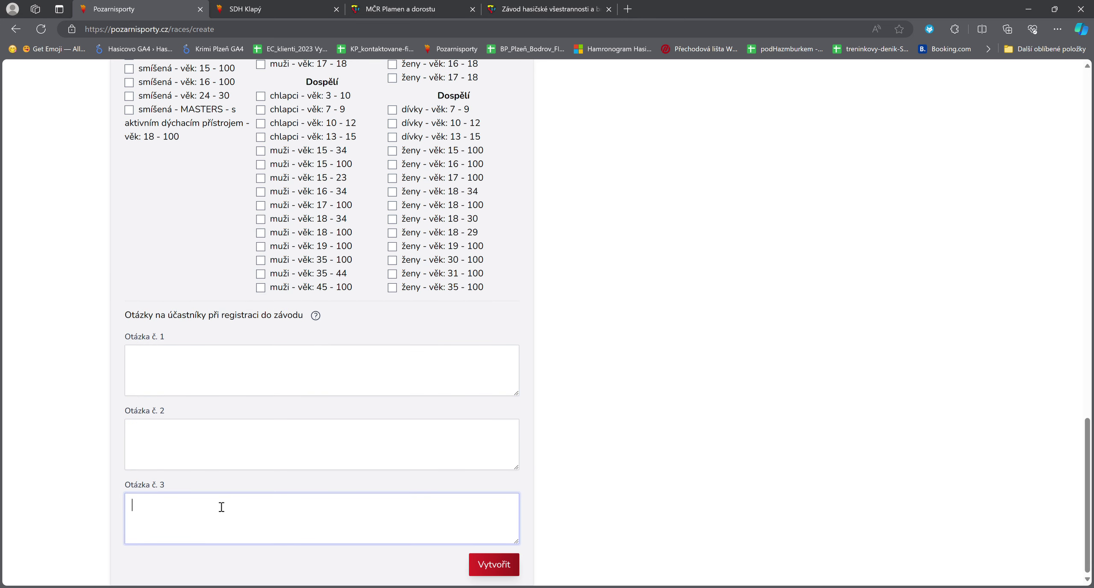
left_click(229, 378)
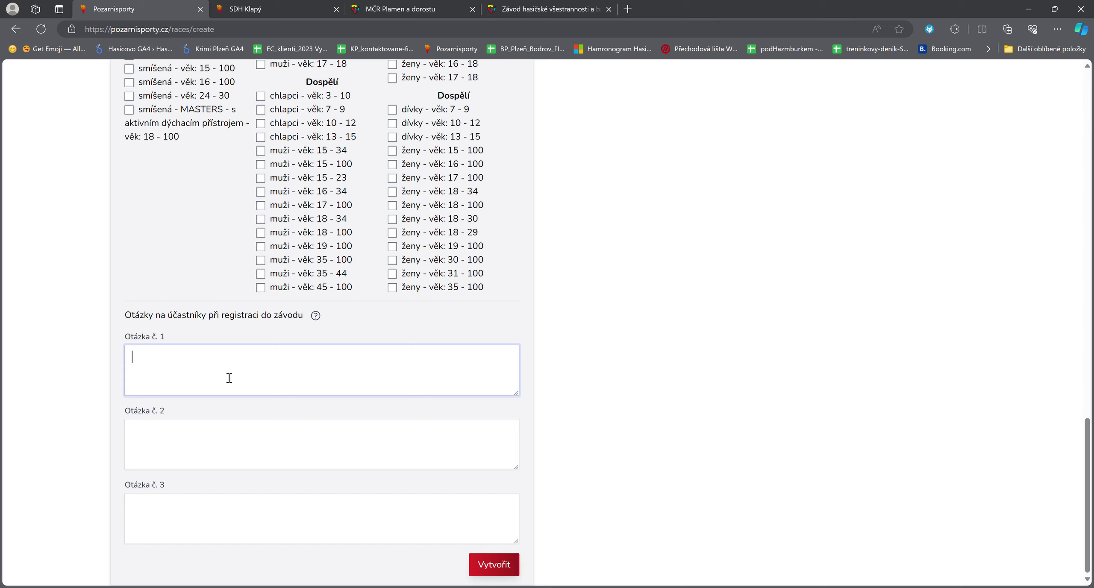
type("Jakou máte velikost trička?")
left_click_drag(149, 431, 250, 440)
left_click(271, 435)
key("ctrl+a")
key("BackSpace")
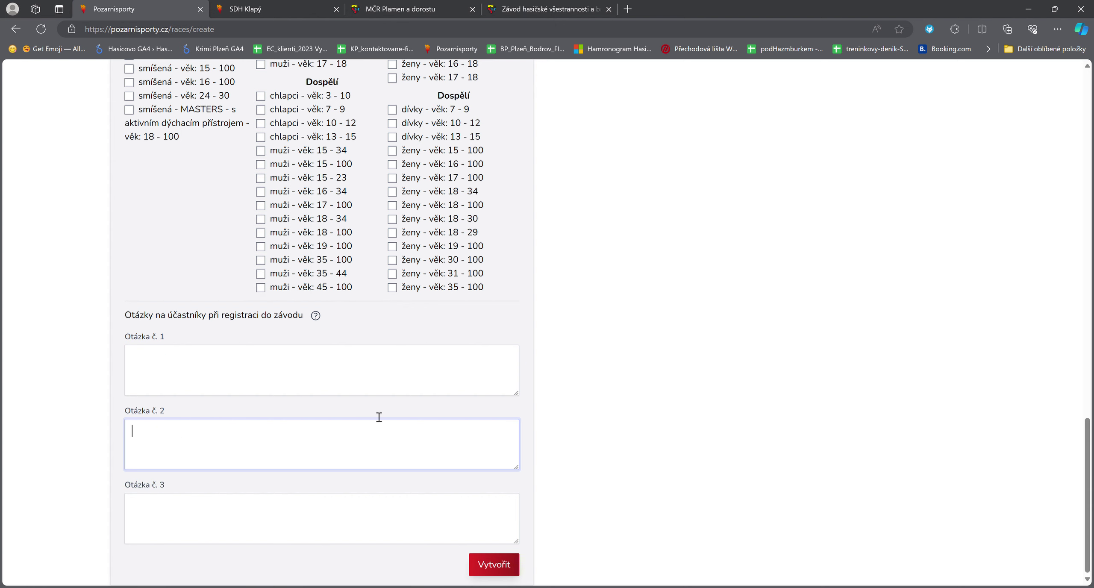
- Select the youth category "smíšená - věk: 0 - 5" for individuals
scroll(446, 399, "up", 1)
scroll(447, 400, "up", 15)
scroll(371, 386, "down", 3)
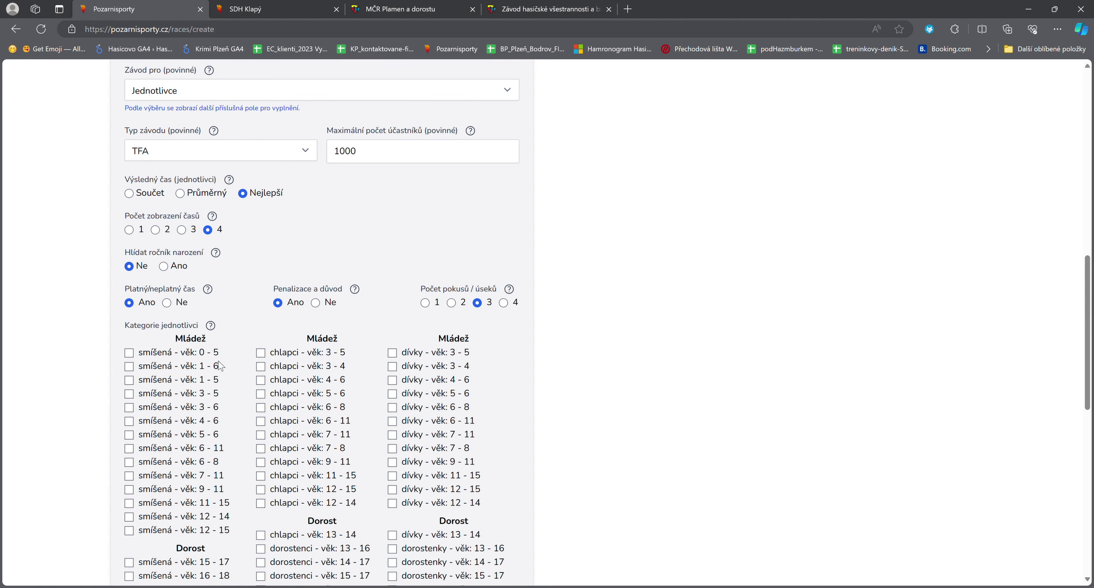
left_click(129, 353)
- Create the race and open its entry in the list of own races for editing
scroll(358, 393, "down", 12)
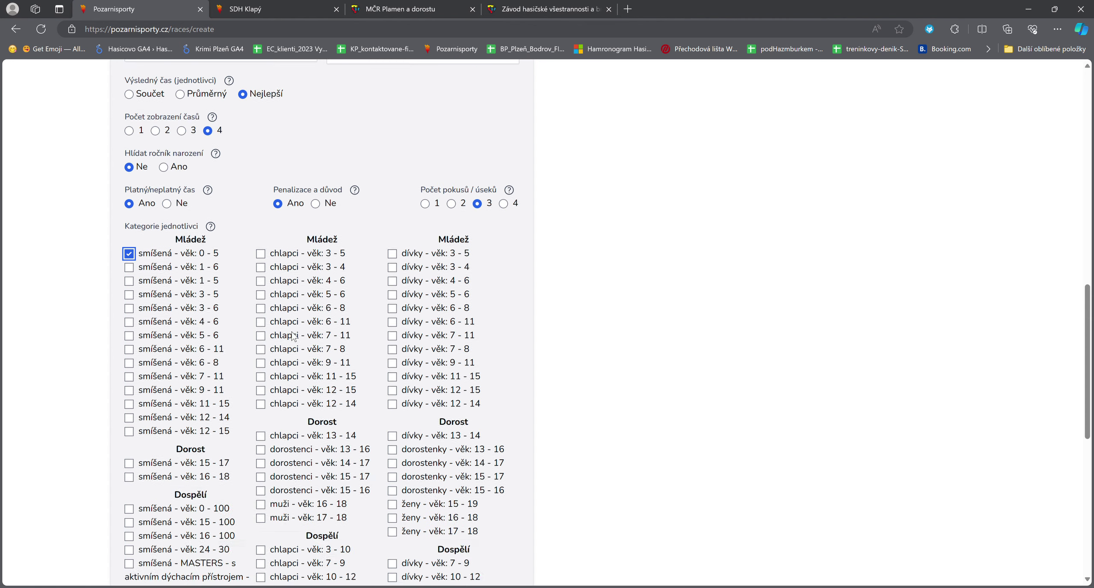
scroll(358, 393, "down", 1)
left_click(487, 564)
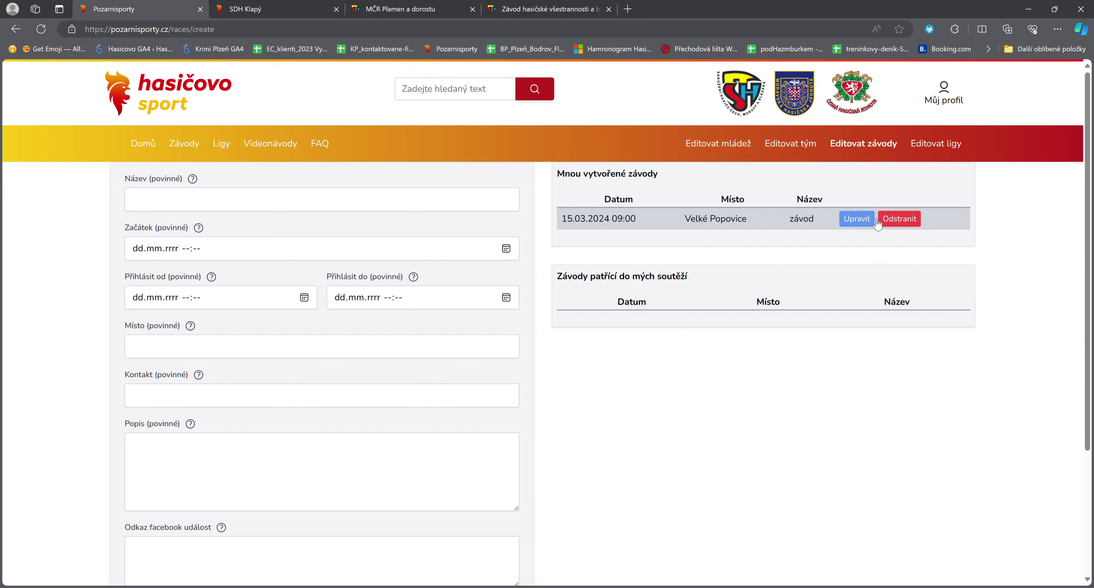
left_click(858, 220)
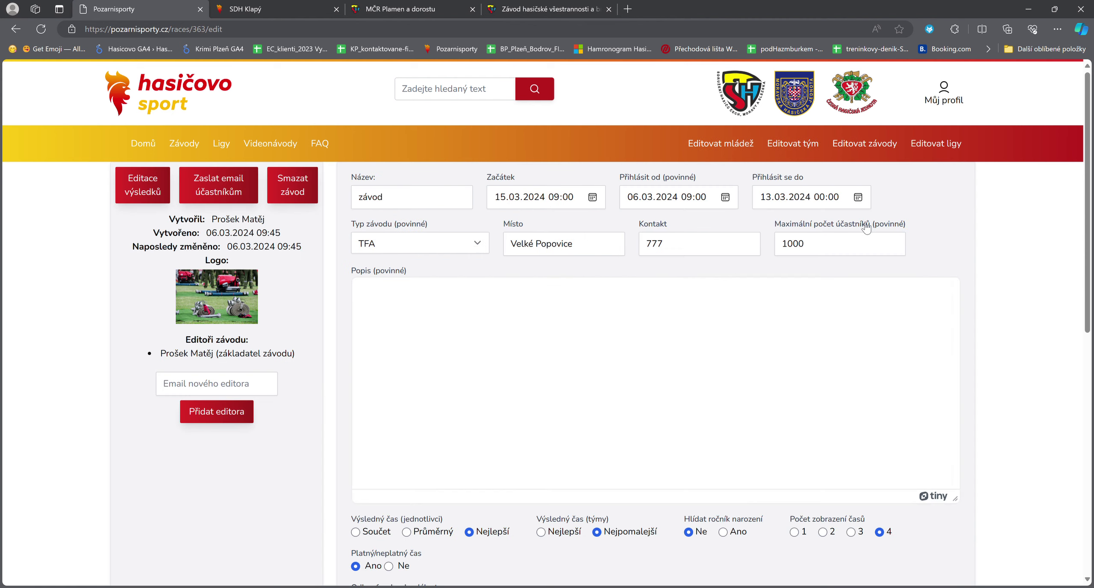